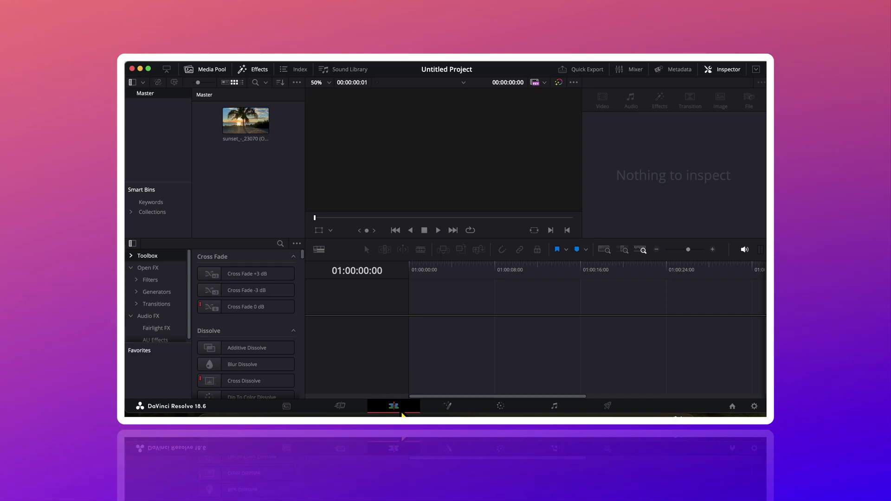
Place the sunset clip on a new timeline and move it up to Video 2
{"action": "left_click", "coordinate": [254, 133]}
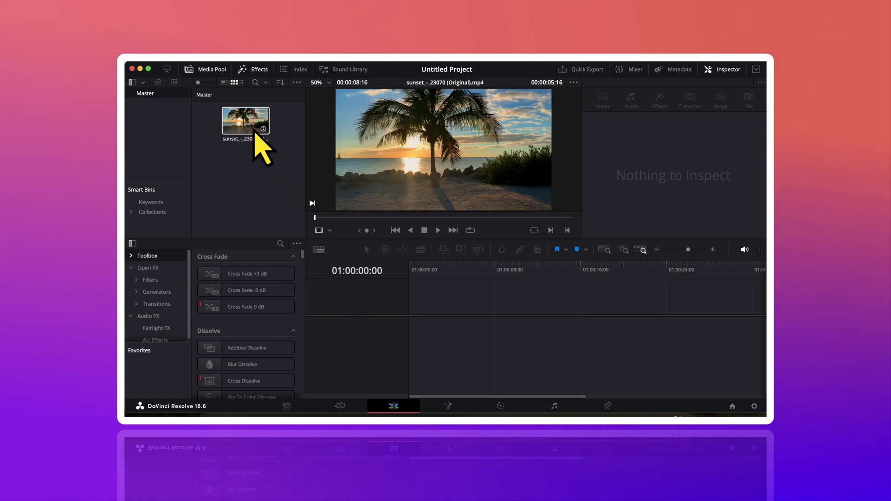
{"action": "left_click_drag", "start_coordinate": [254, 133], "coordinate": [422, 328]}
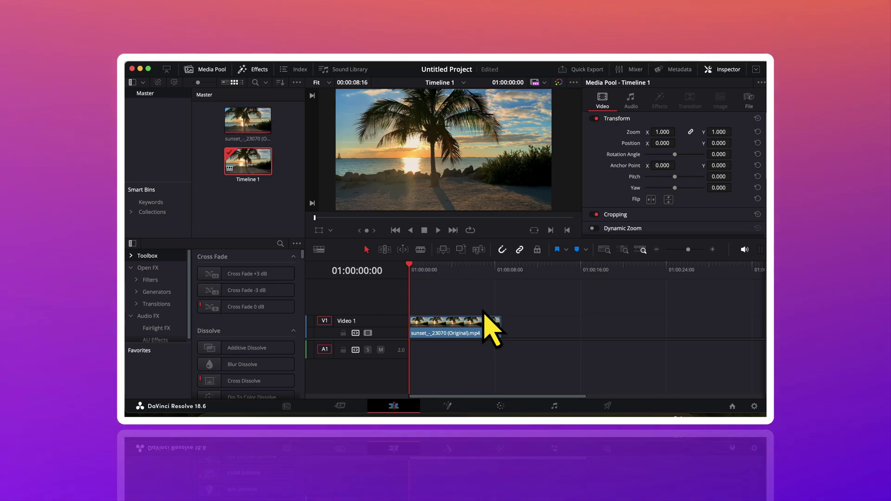
{"action": "mouse_move", "coordinate": [484, 312]}
{"action": "left_mouse_down"}
{"action": "mouse_move", "coordinate": [462, 307]}
{"action": "mouse_move", "coordinate": [491, 301]}
{"action": "left_mouse_up"}
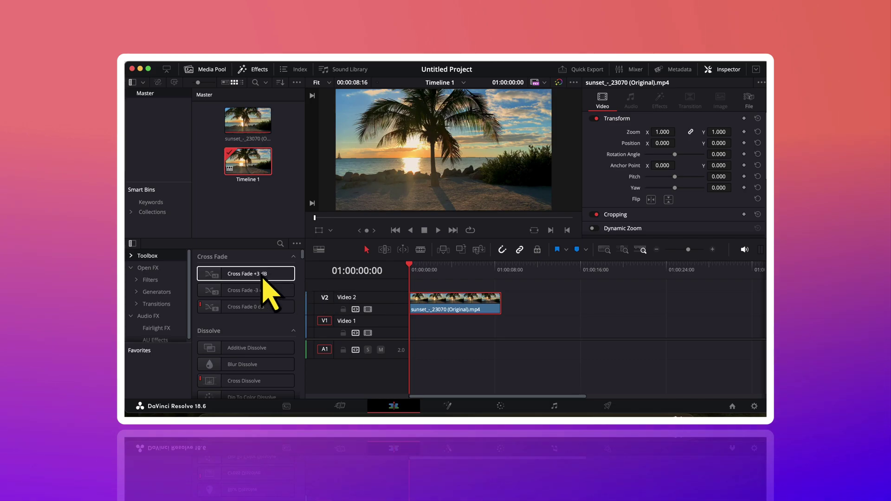
Add a basic Text title from Toolbox > Titles onto Video 1
{"action": "left_click", "coordinate": [133, 258]}
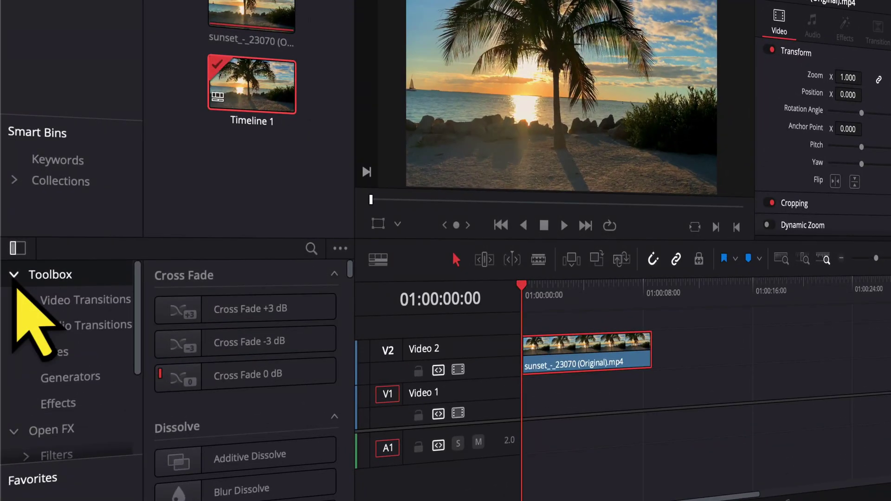
{"action": "left_click", "coordinate": [86, 354]}
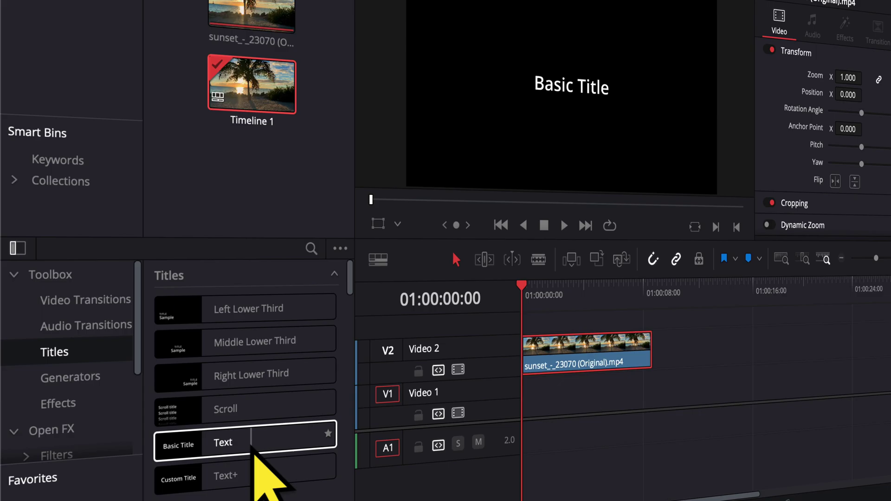
{"action": "left_click_drag", "start_coordinate": [253, 446], "coordinate": [527, 415]}
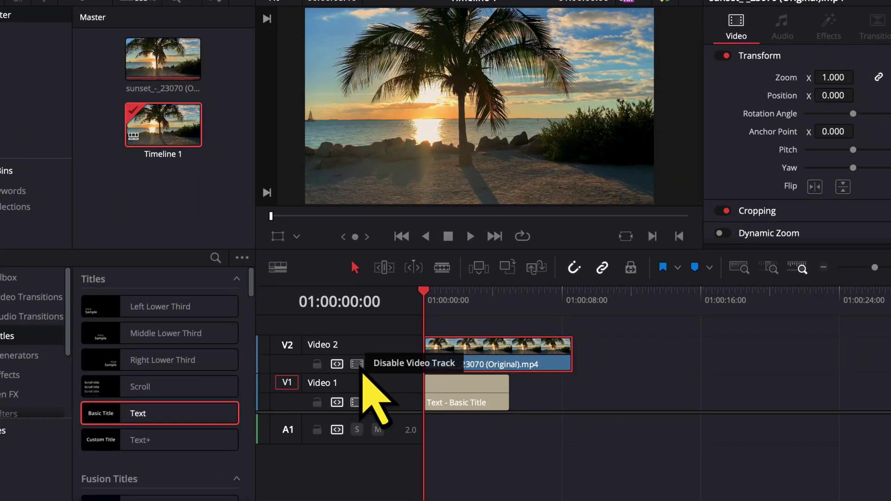
Hide the V2 sunset track and replace the title's text with DAVINCI
{"action": "left_click", "coordinate": [358, 365]}
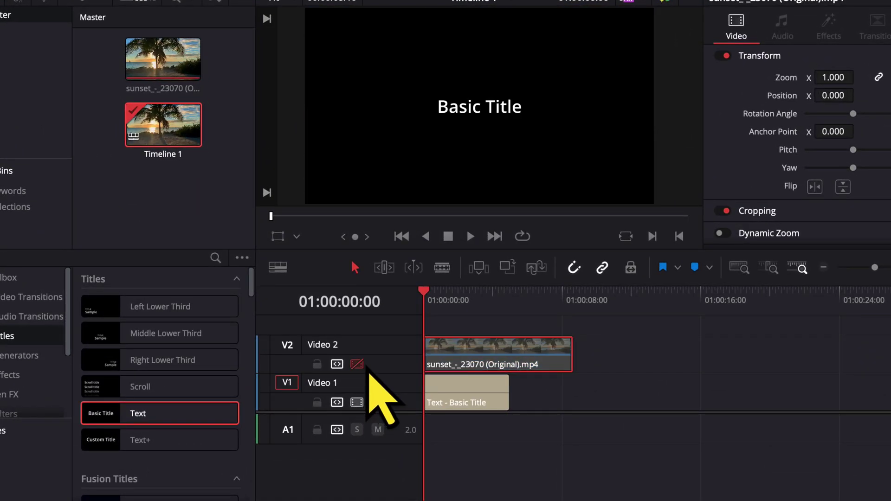
{"action": "left_click", "coordinate": [459, 399]}
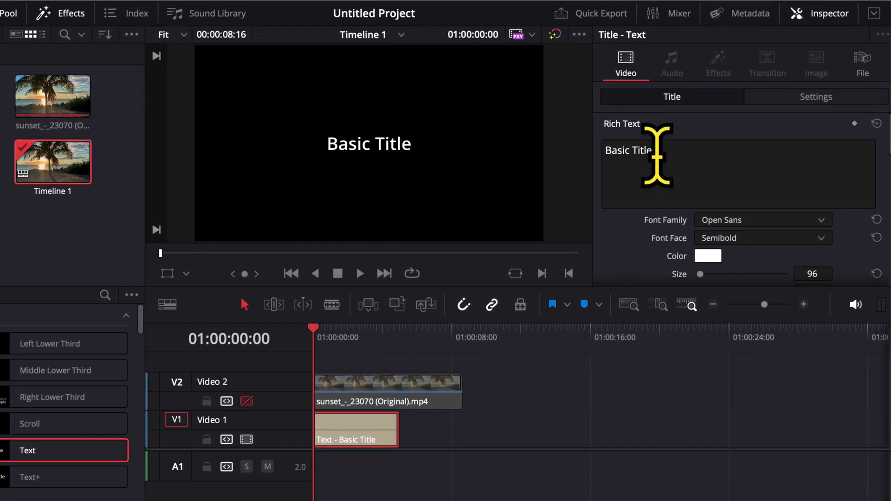
{"action": "left_click_drag", "start_coordinate": [656, 153], "coordinate": [608, 189]}
{"action": "type", "text": "DAVINCI"}
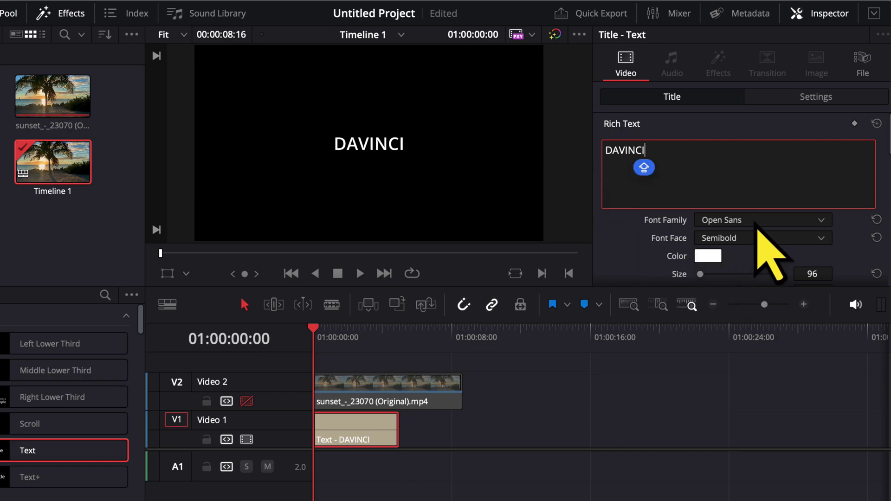
Set the title's font family to Impact and raise its size to 301
{"action": "left_click", "coordinate": [756, 222]}
{"action": "type", "text": "i"}
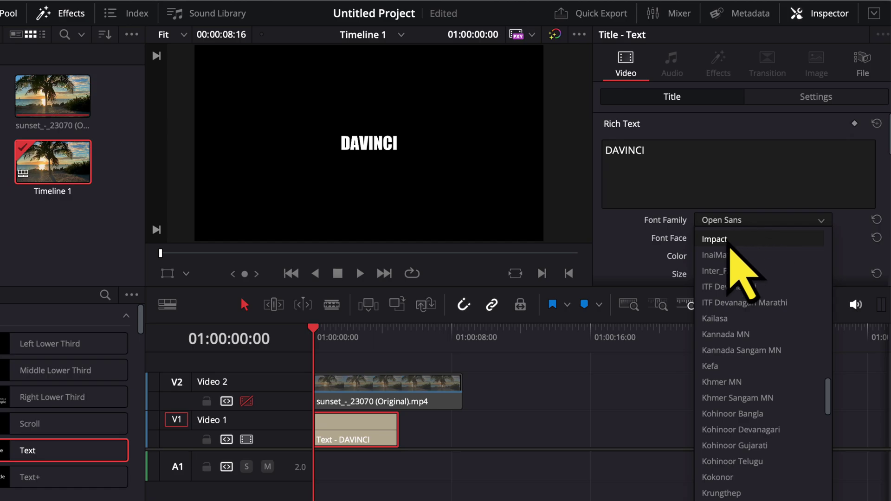
{"action": "key", "text": "Return"}
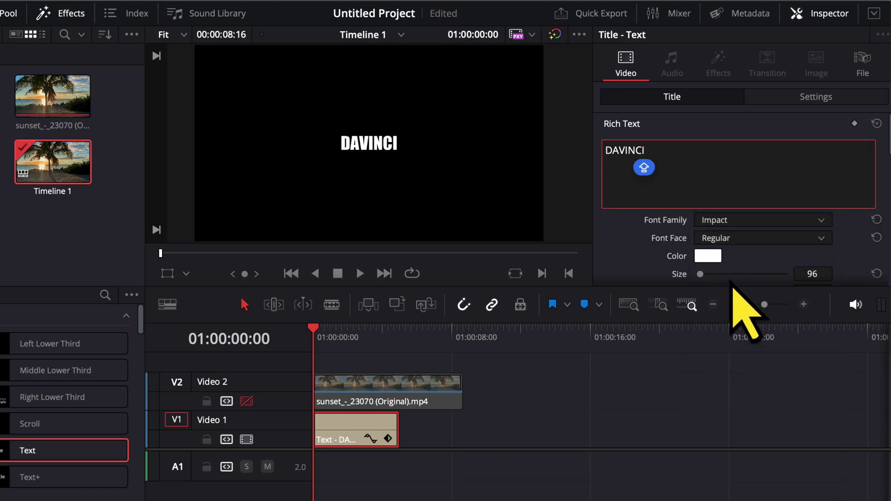
{"action": "left_click_drag", "start_coordinate": [701, 275], "coordinate": [705, 277]}
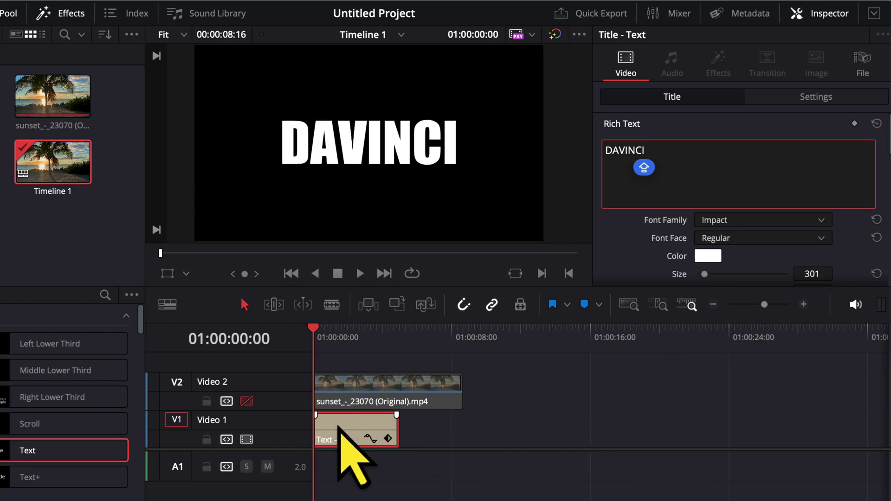
Re-enable the sunset track, set its Composite Mode to Multiply, and play to check
{"action": "left_click", "coordinate": [247, 402]}
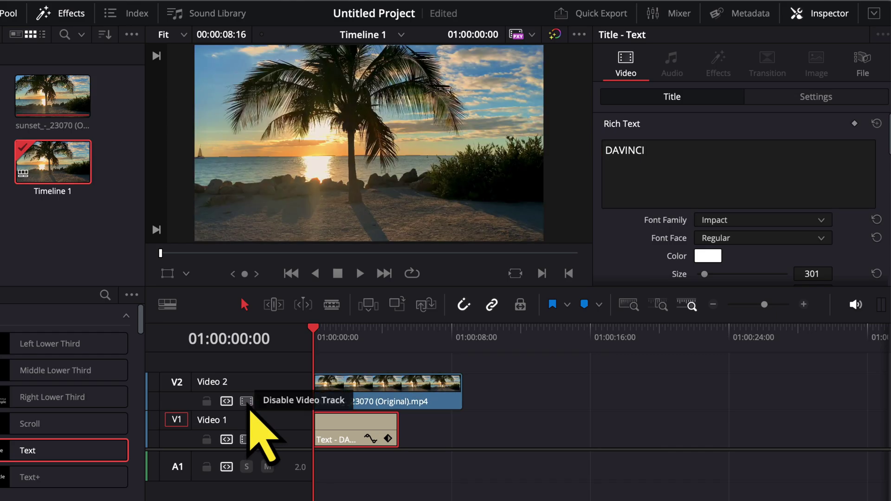
{"action": "left_click", "coordinate": [348, 395]}
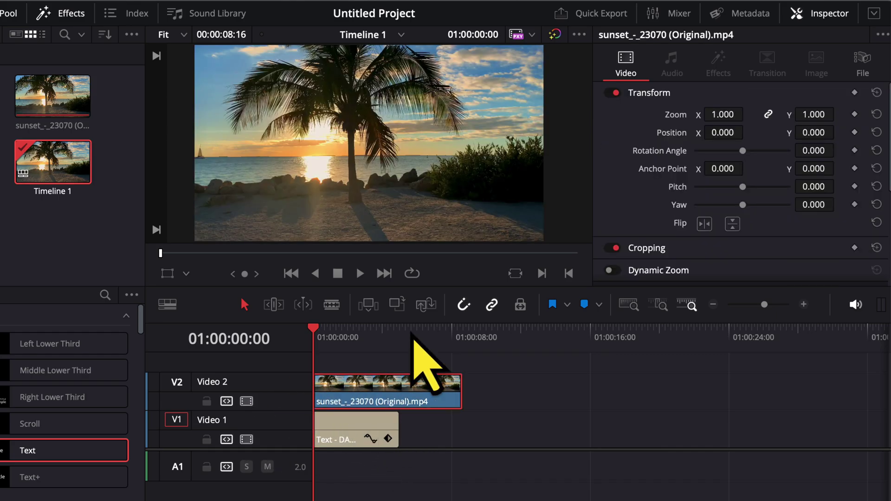
{"action": "scroll", "coordinate": [650, 155], "scroll_direction": "down", "scroll_amount": 5}
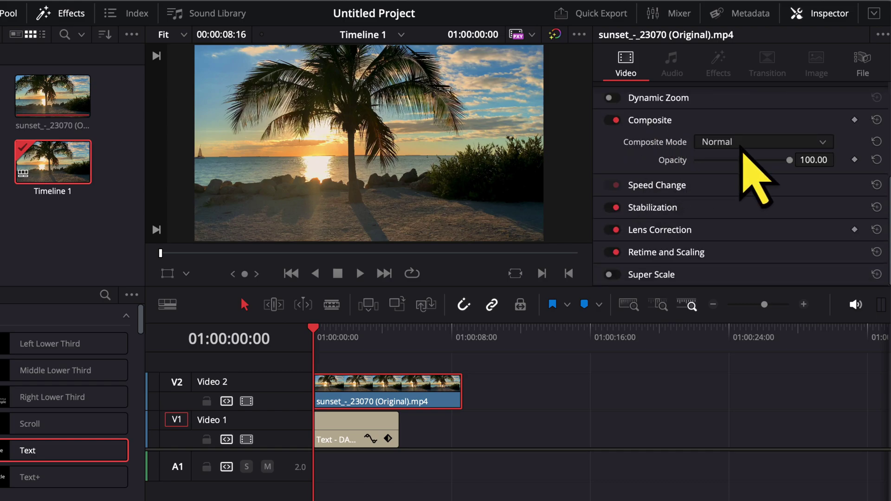
{"action": "left_click", "coordinate": [742, 145]}
{"action": "scroll", "coordinate": [746, 259], "scroll_direction": "down", "scroll_amount": 3}
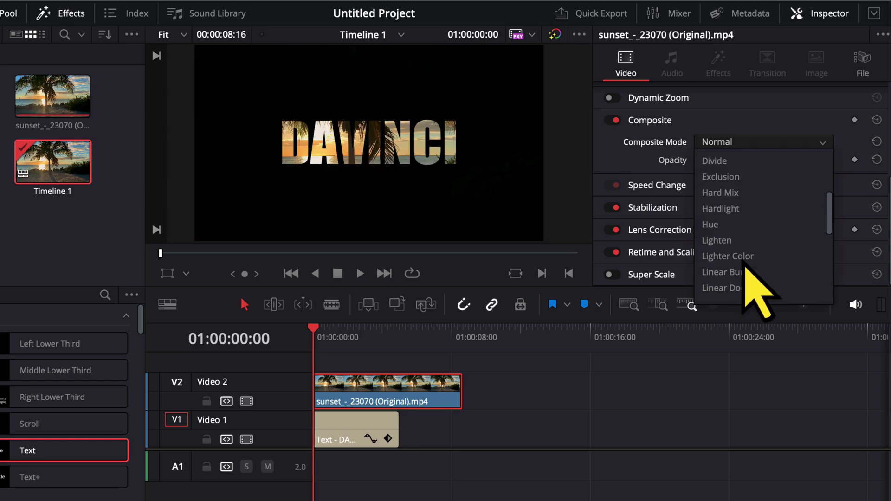
{"action": "scroll", "coordinate": [746, 267], "scroll_direction": "down", "scroll_amount": 9}
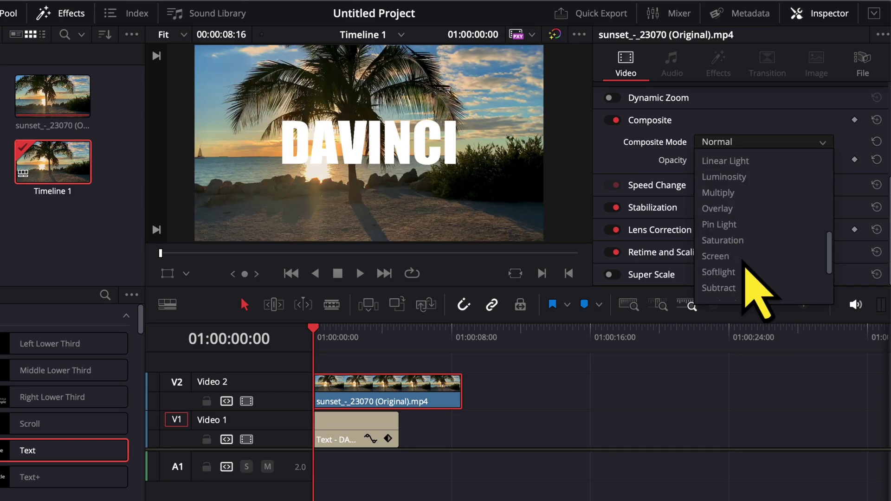
{"action": "left_click", "coordinate": [724, 192]}
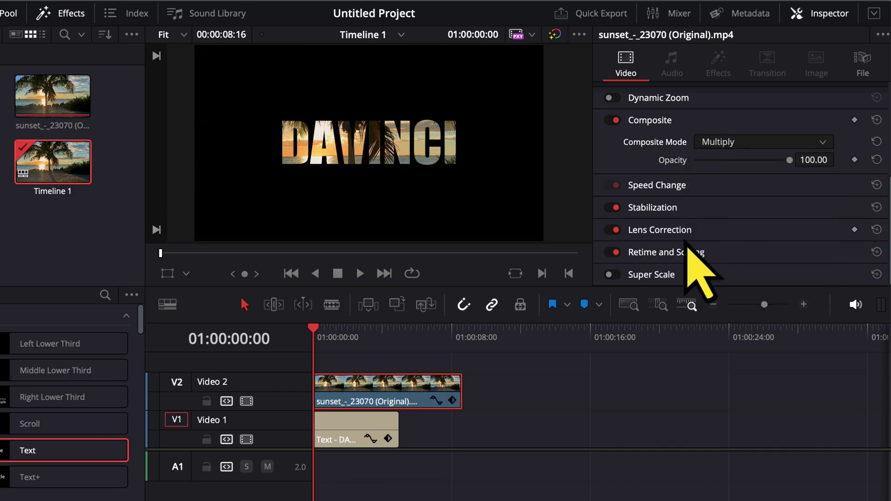
{"action": "left_click", "coordinate": [360, 273]}
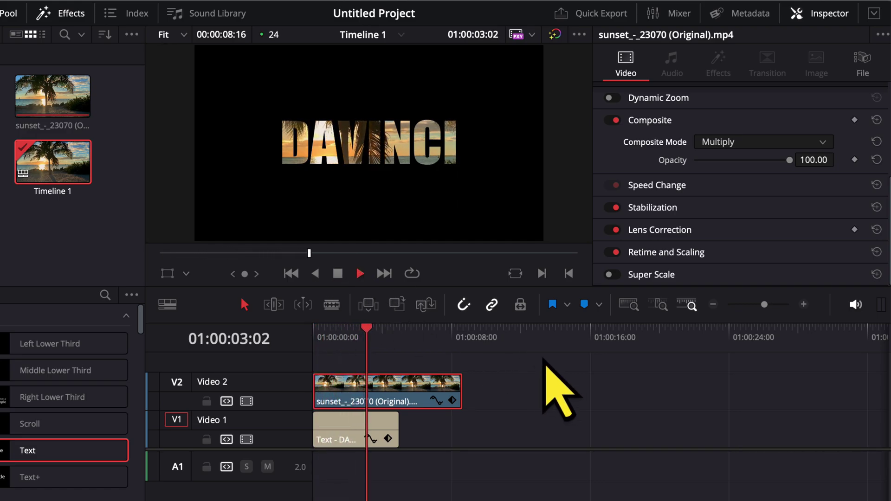
{"action": "left_click", "coordinate": [360, 274]}
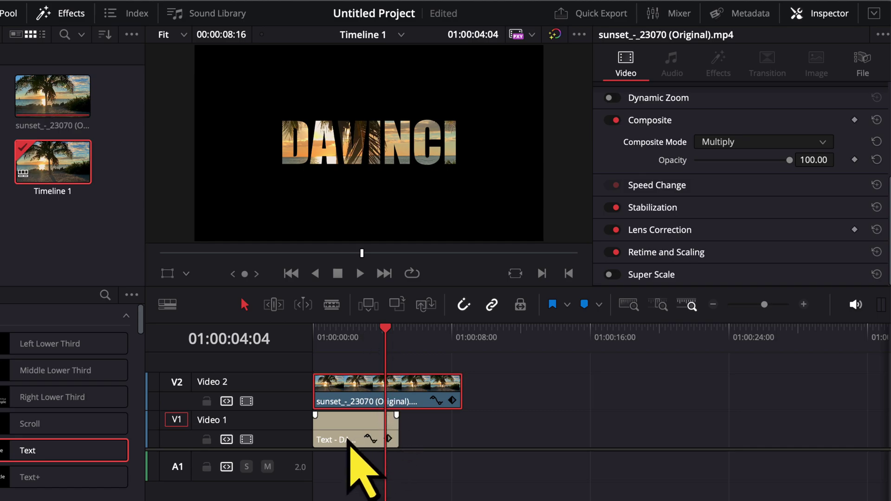
Enable Dynamic Zoom on the DAVINCI title clip and swap its start and end framing
{"action": "left_click", "coordinate": [348, 438]}
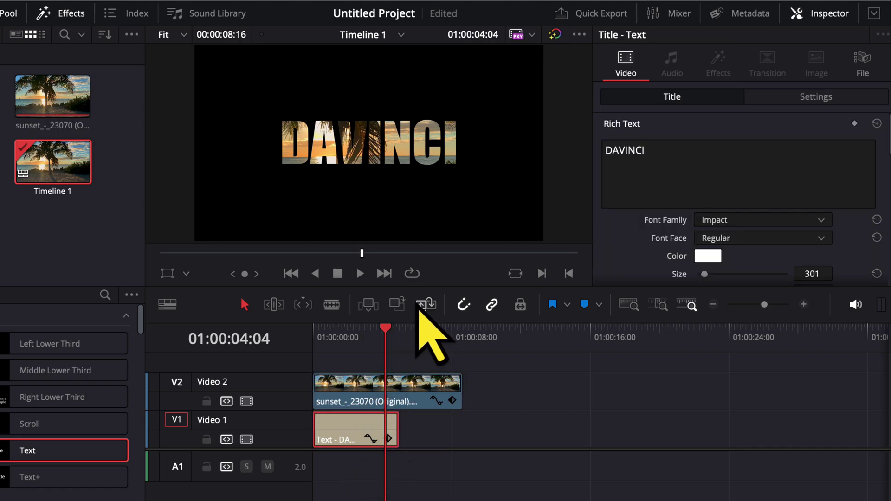
{"action": "left_click", "coordinate": [821, 98]}
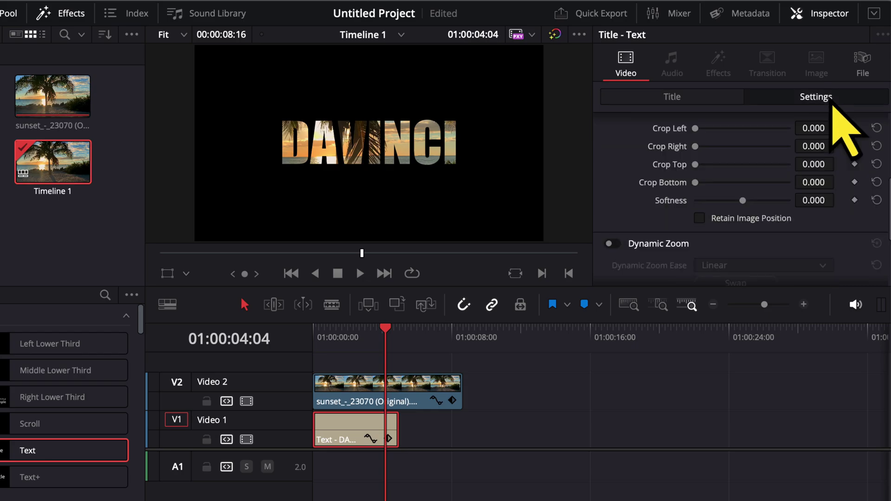
{"action": "scroll", "coordinate": [718, 217], "scroll_direction": "down", "scroll_amount": 2}
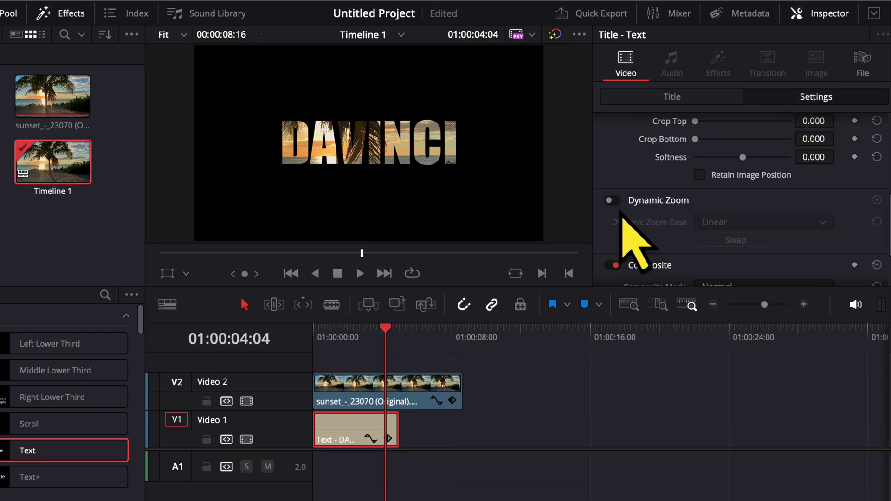
{"action": "left_click", "coordinate": [610, 200]}
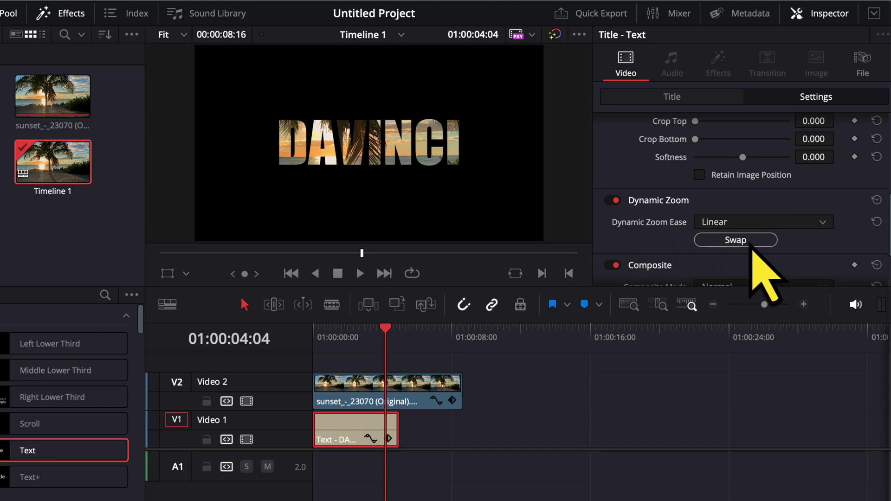
{"action": "left_click", "coordinate": [751, 247]}
Play the timeline from the start to preview the title's zoom
{"action": "left_click_drag", "start_coordinate": [384, 326], "coordinate": [314, 331]}
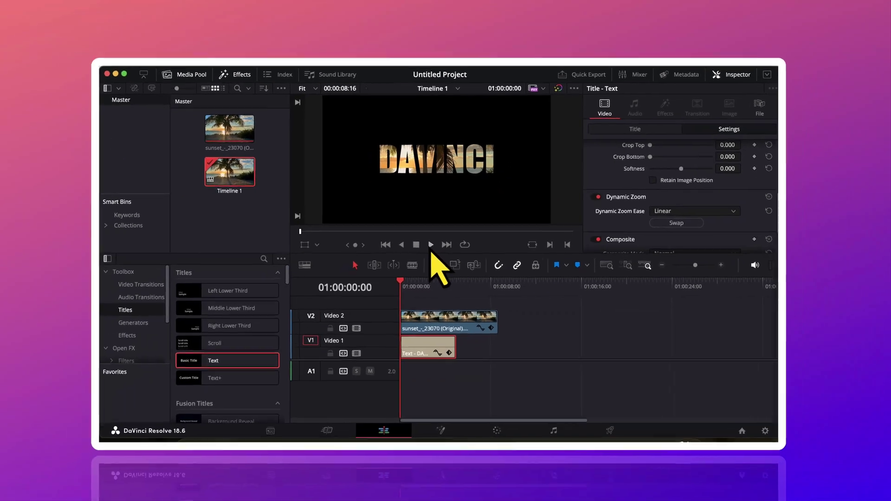
{"action": "left_click", "coordinate": [431, 245]}
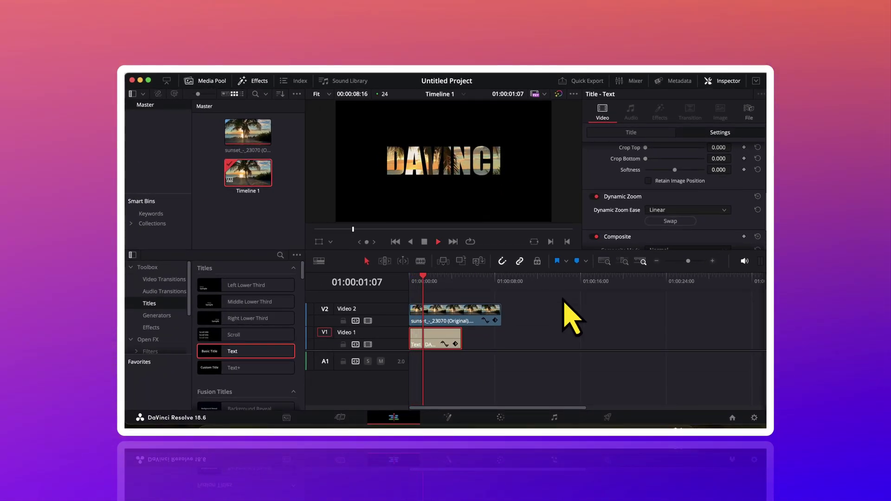
{"action": "left_click", "coordinate": [425, 243]}
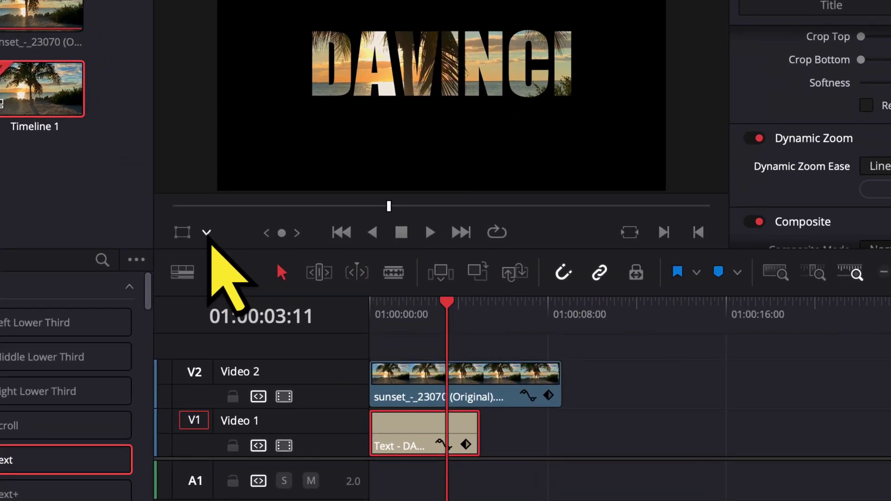
{"action": "left_click", "coordinate": [320, 241]}
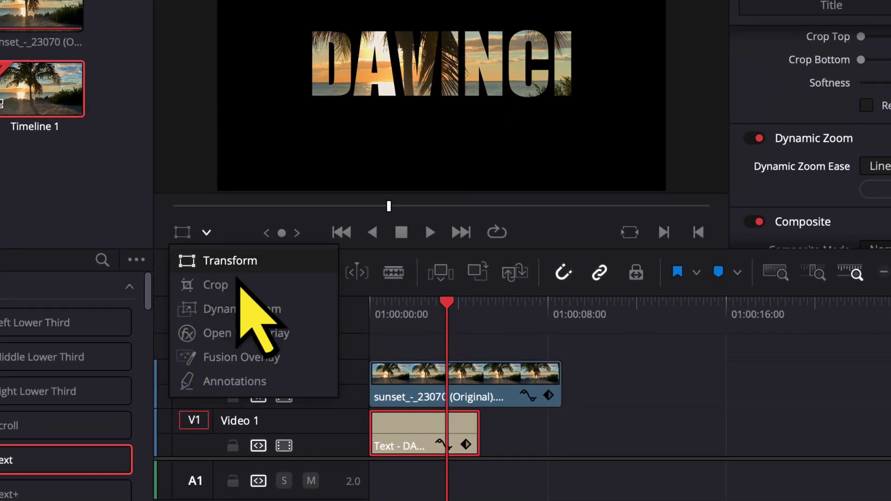
Shrink the Dynamic Zoom end box around DAVINCI's centre, then replay from the start
{"action": "left_click", "coordinate": [286, 317]}
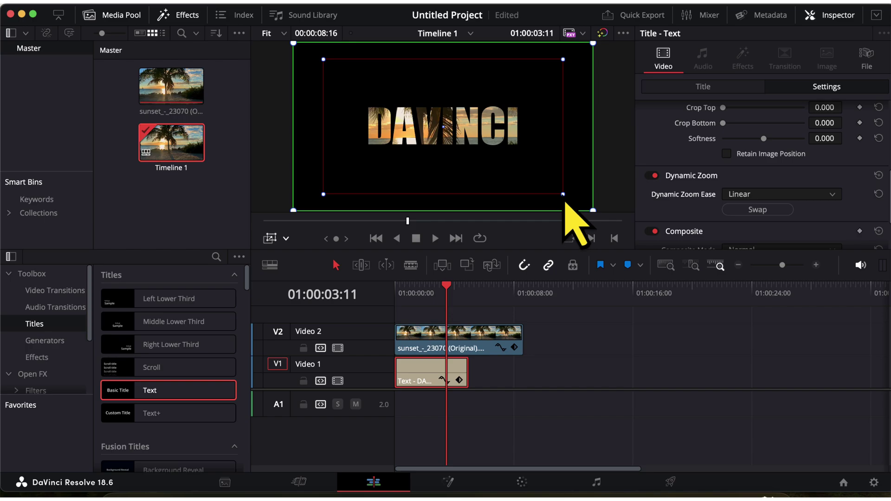
{"action": "left_click_drag", "start_coordinate": [562, 195], "coordinate": [457, 155]}
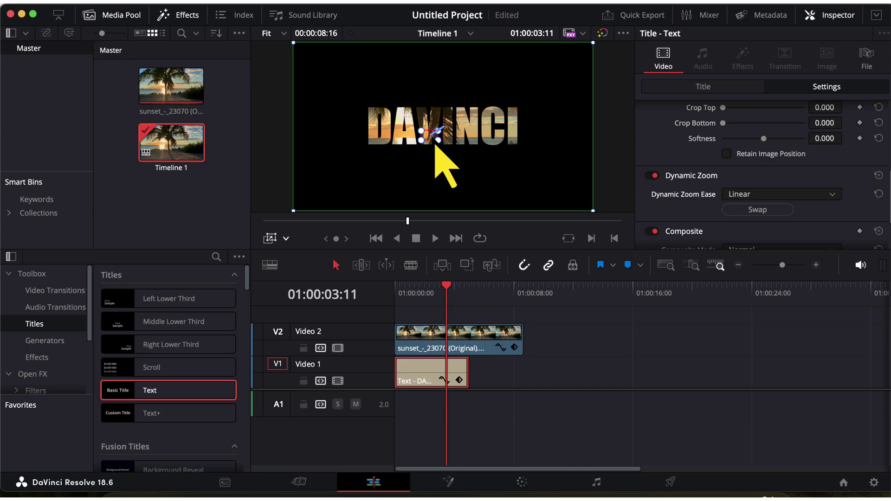
{"action": "left_click_drag", "start_coordinate": [446, 284], "coordinate": [398, 256]}
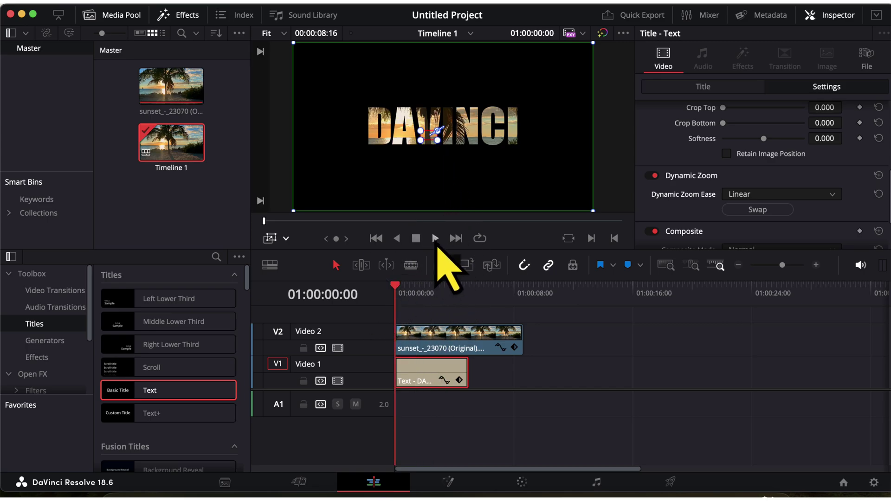
{"action": "left_click", "coordinate": [435, 238]}
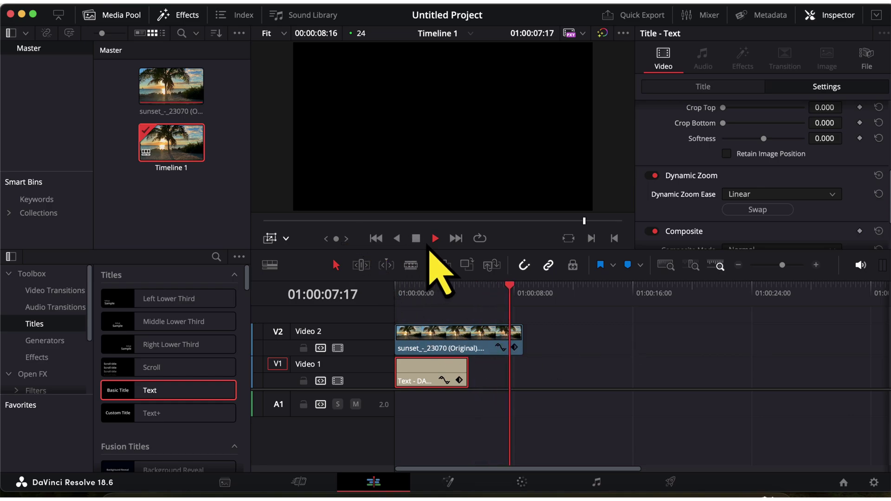
{"action": "key", "text": "space"}
Park the playhead at 01:00:05:00, where the title clip ends
{"action": "left_click", "coordinate": [520, 291]}
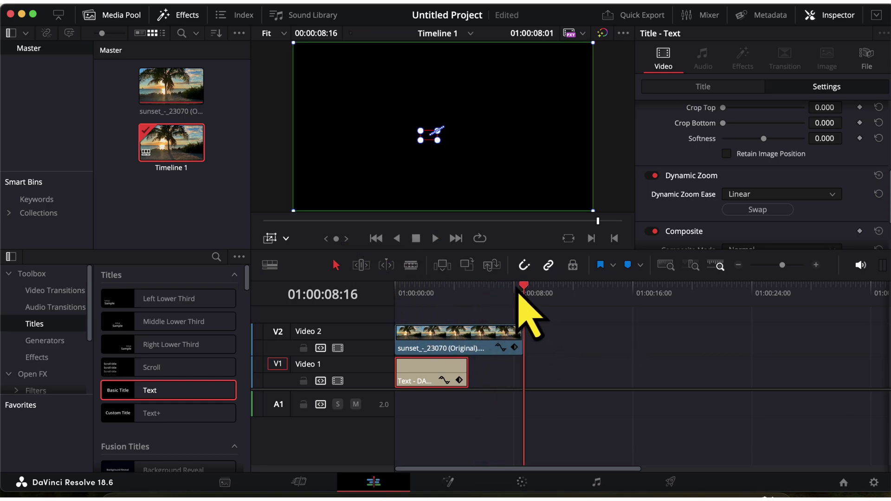
{"action": "left_click_drag", "start_coordinate": [520, 294], "coordinate": [463, 299]}
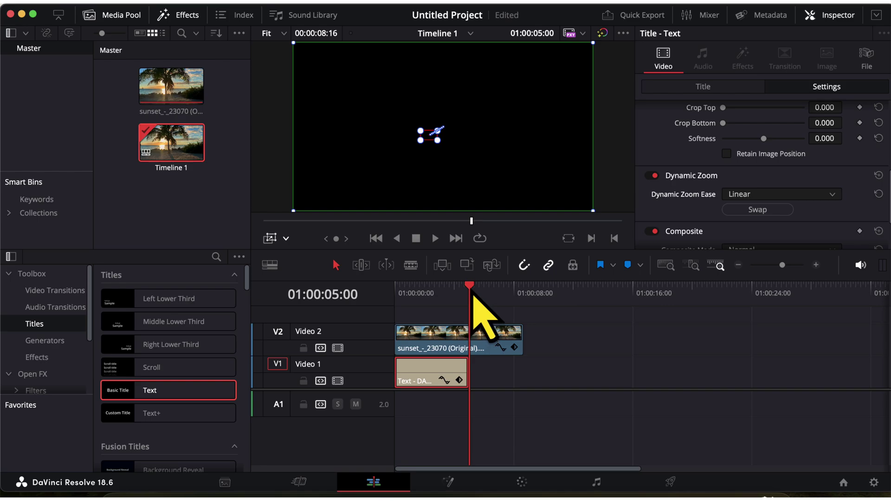
{"action": "left_click_drag", "start_coordinate": [473, 292], "coordinate": [491, 318]}
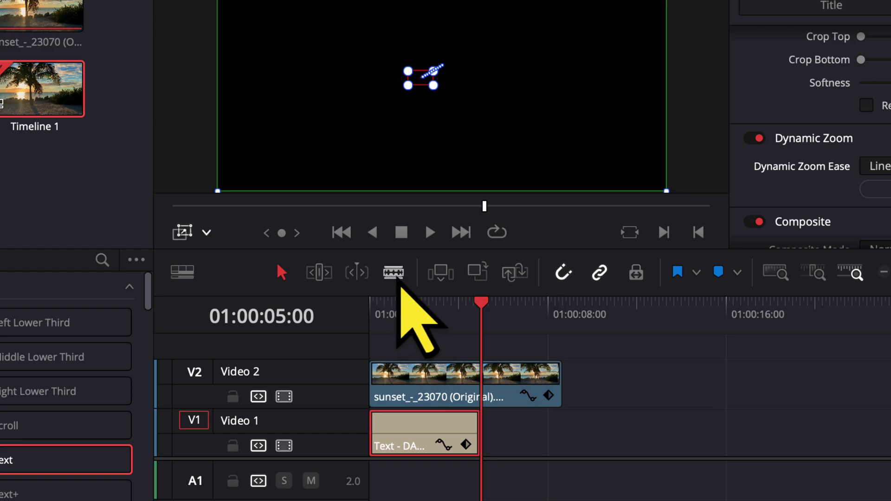
Blade the V2 sunset clip at the playhead and select the second piece
{"action": "left_click", "coordinate": [394, 274]}
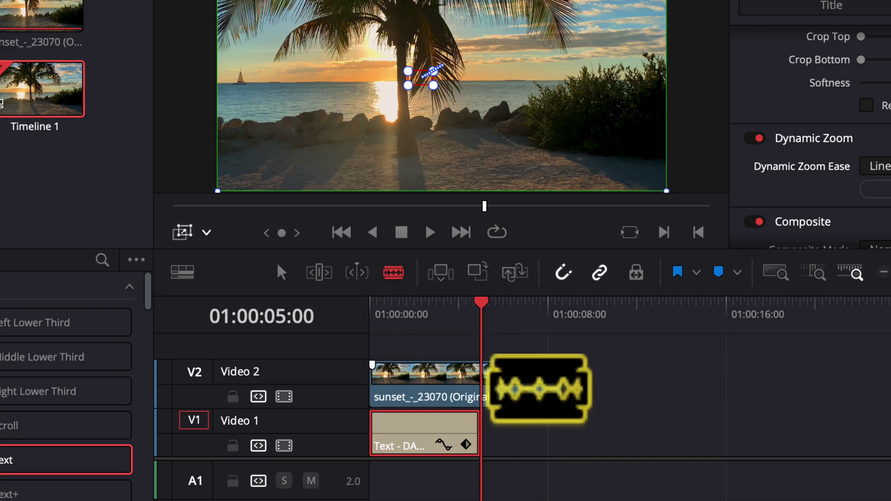
{"action": "left_click", "coordinate": [481, 385]}
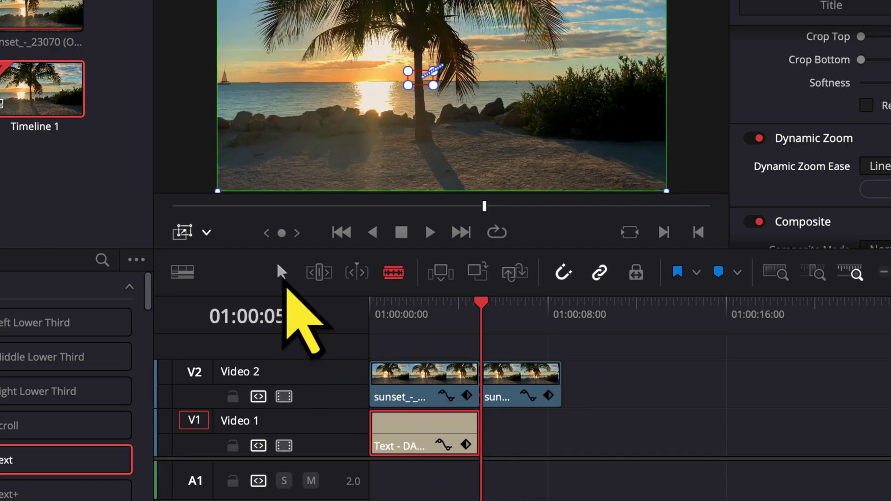
{"action": "left_click", "coordinate": [282, 273]}
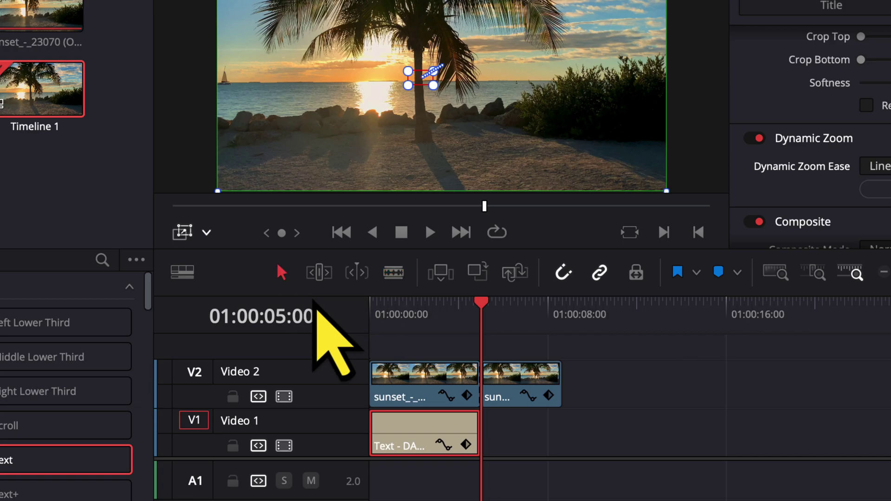
{"action": "left_click", "coordinate": [521, 386]}
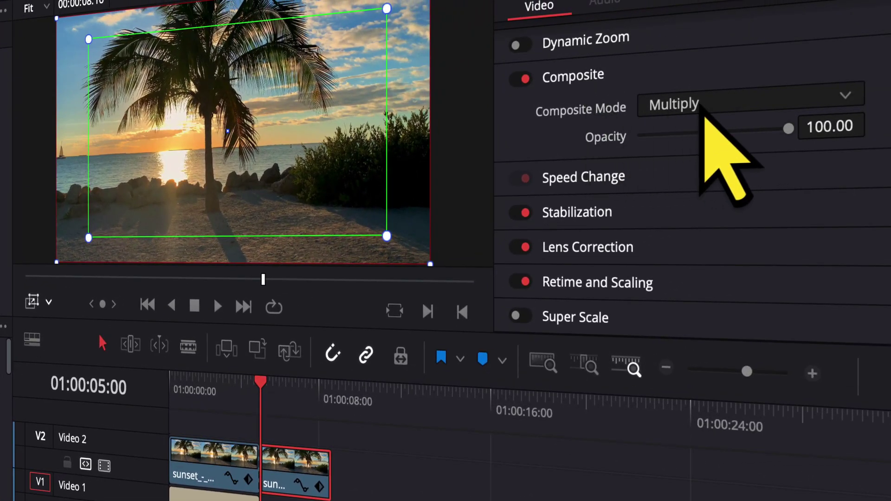
Switch the second sunset piece's Composite Mode from Multiply to Normal and rewind the playhead
{"action": "left_click", "coordinate": [703, 111]}
{"action": "scroll", "coordinate": [710, 169], "scroll_direction": "up", "scroll_amount": 5}
{"action": "left_click", "coordinate": [704, 135]}
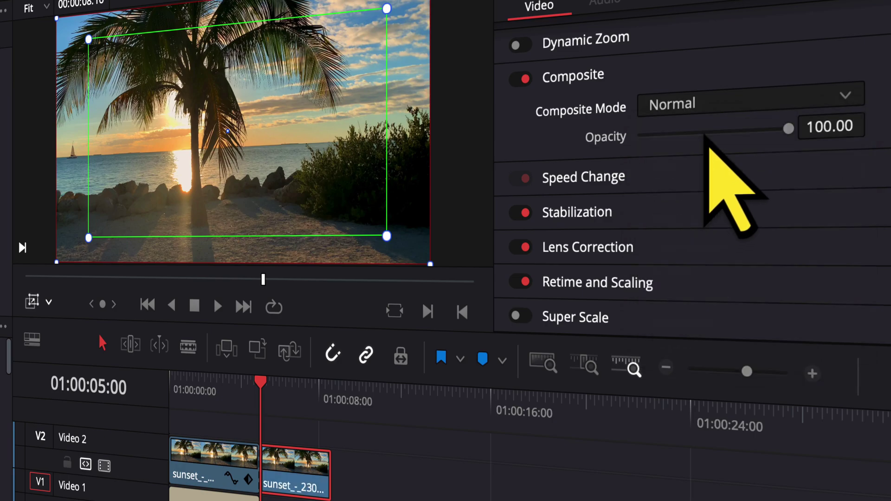
{"action": "left_click_drag", "start_coordinate": [266, 376], "coordinate": [122, 375]}
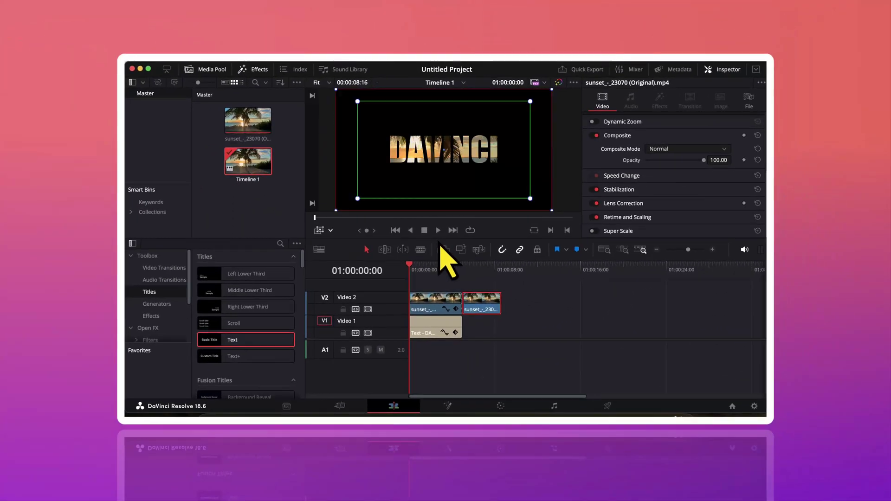